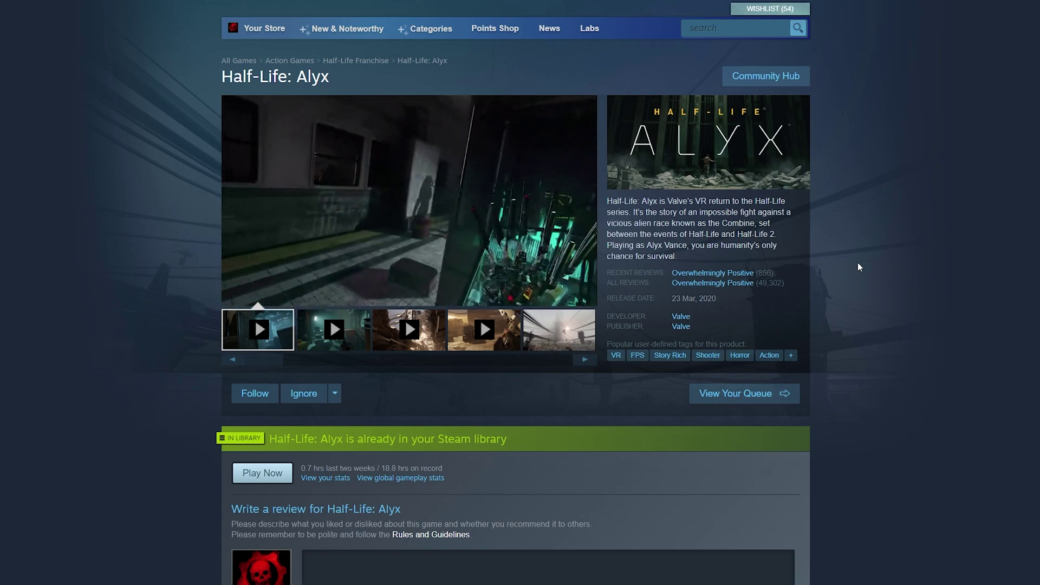
scroll(867, 288, "down", 1)
scroll(867, 288, "down", 1)
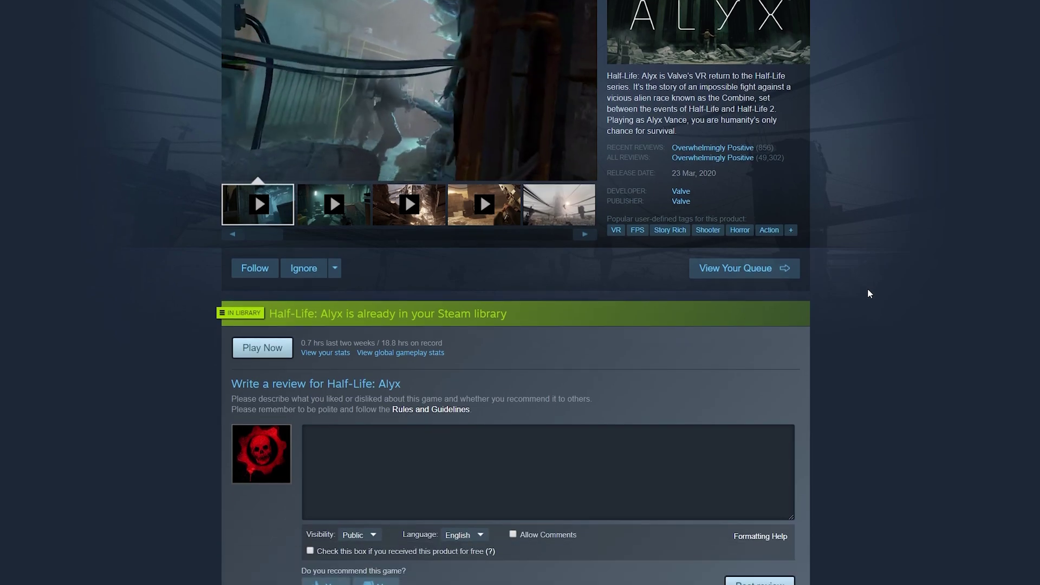
scroll(867, 288, "down", 1)
scroll(866, 289, "down", 4)
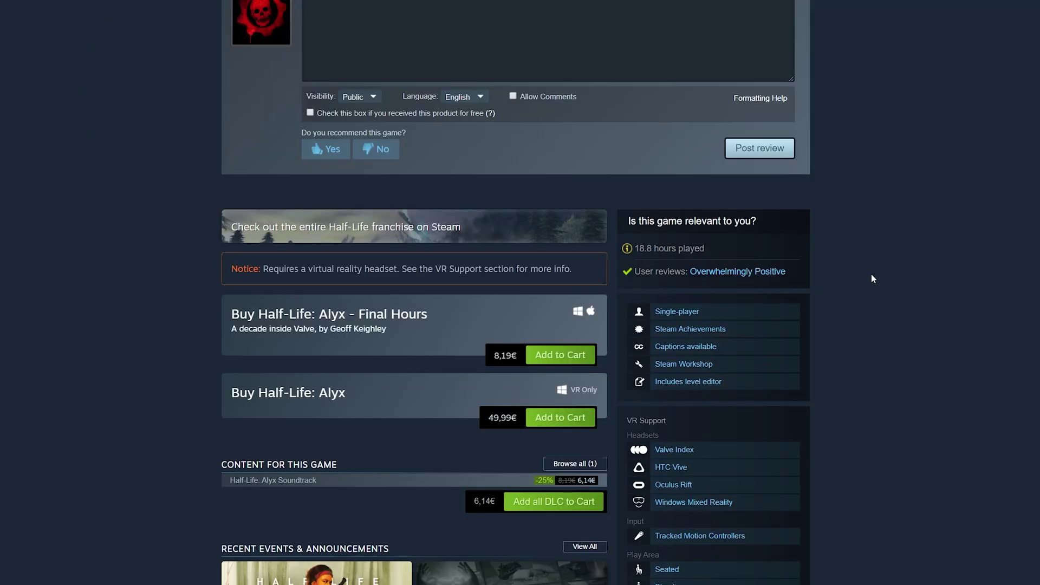
scroll(871, 274, "up", 5)
scroll(871, 308, "up", 3)
scroll(872, 318, "up", 3)
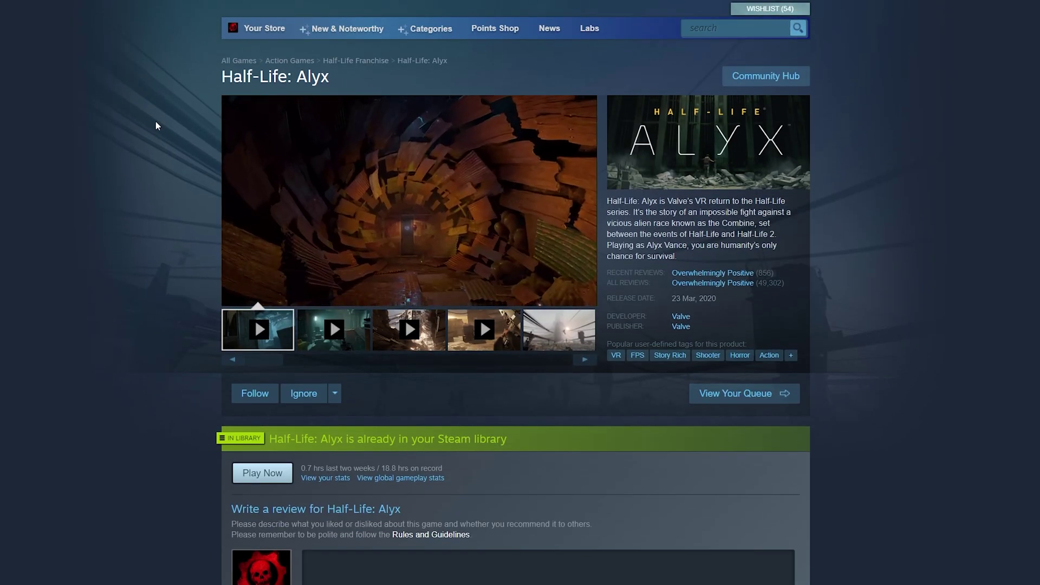
scroll(904, 167, "down", 2)
scroll(904, 167, "down", 4)
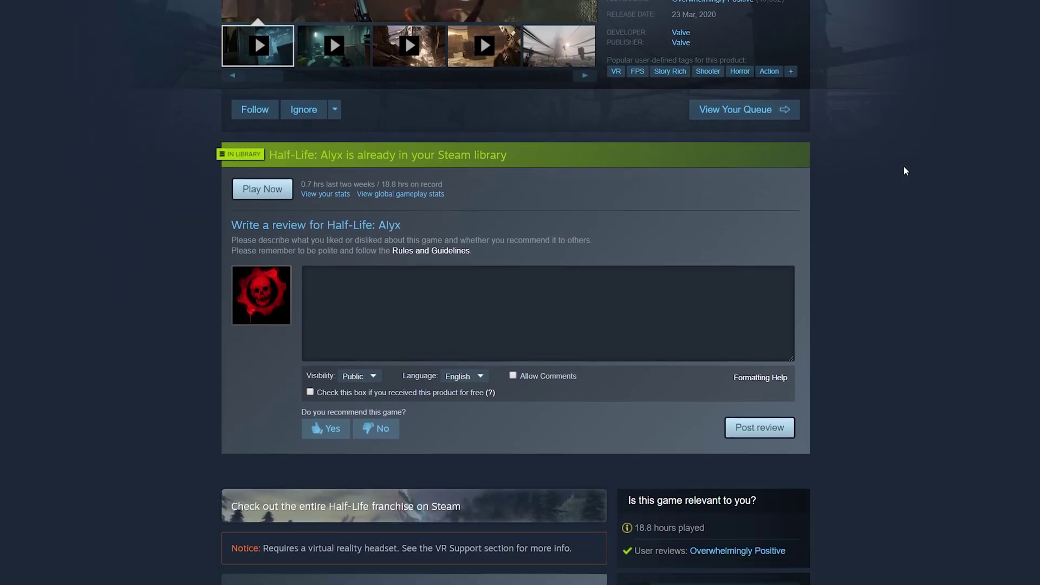
scroll(903, 166, "down", 2)
scroll(903, 167, "down", 2)
scroll(904, 166, "down", 2)
scroll(904, 167, "down", 3)
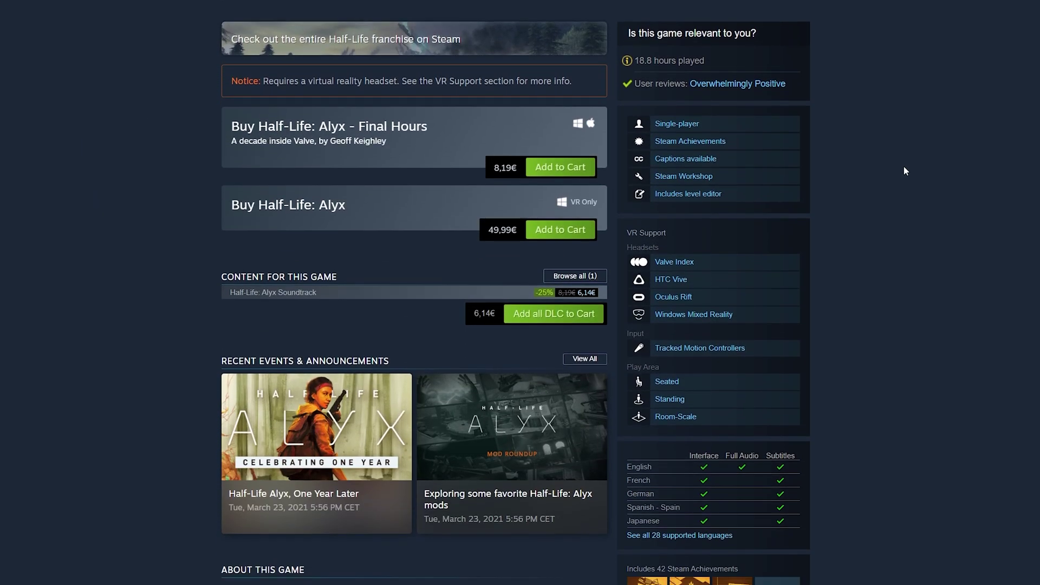
scroll(903, 167, "down", 2)
scroll(903, 166, "down", 2)
scroll(904, 166, "down", 2)
scroll(902, 167, "down", 2)
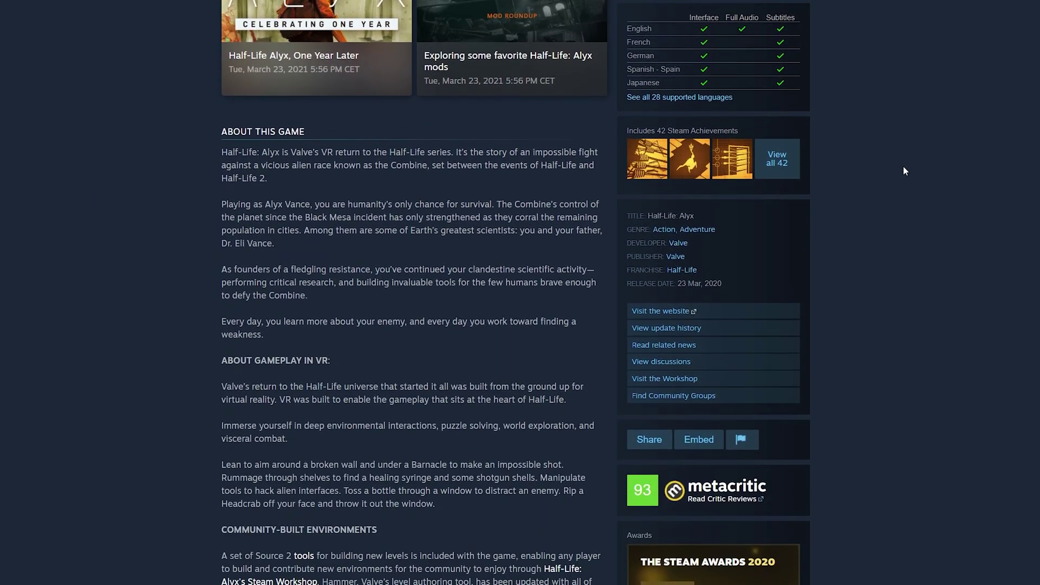
scroll(903, 167, "down", 1)
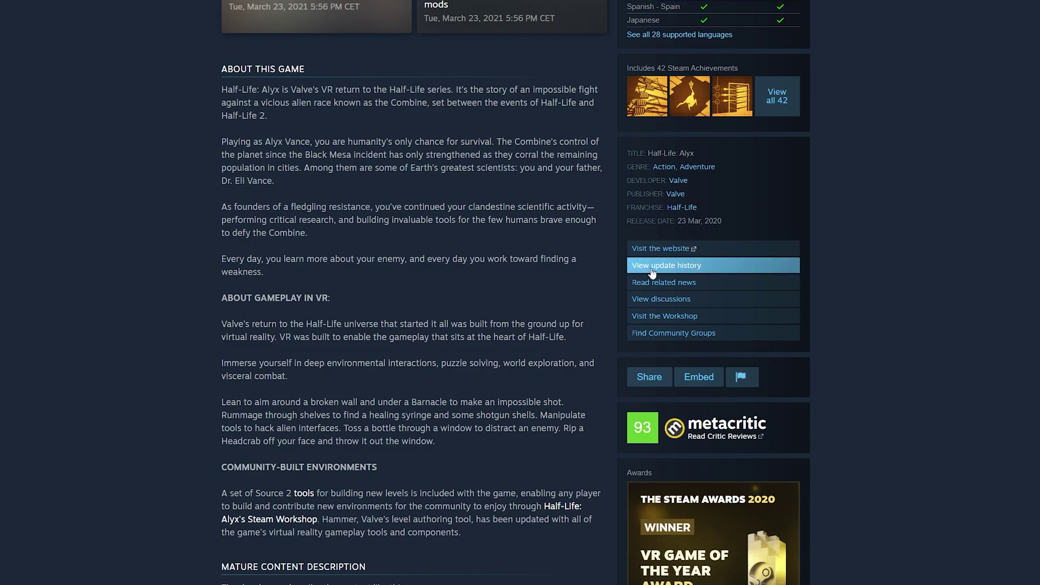
left_click(675, 316)
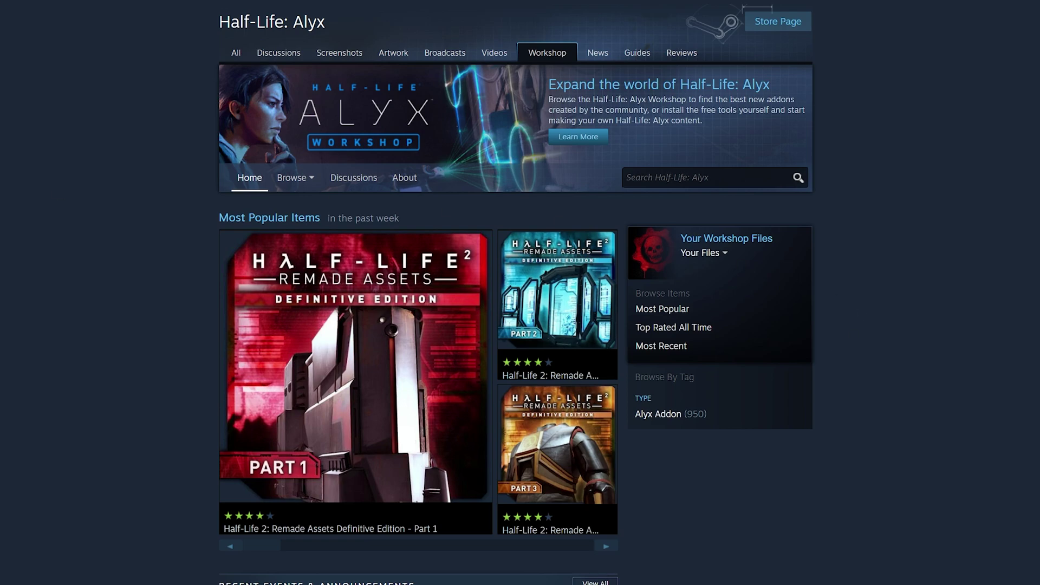
scroll(129, 243, "down", 6)
scroll(129, 243, "down", 2)
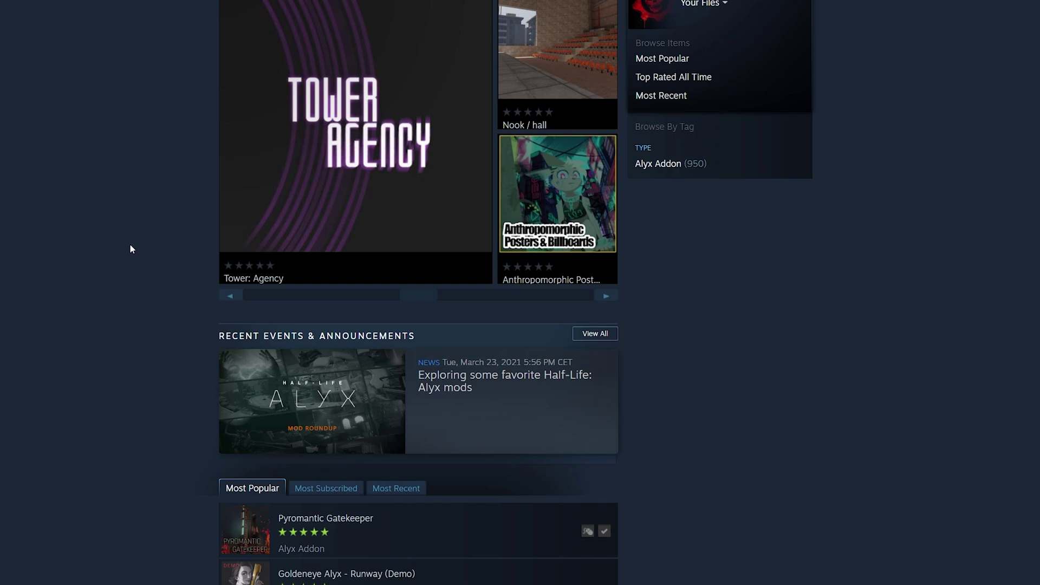
scroll(130, 243, "down", 2)
scroll(130, 246, "down", 2)
scroll(131, 249, "down", 2)
scroll(132, 249, "down", 1)
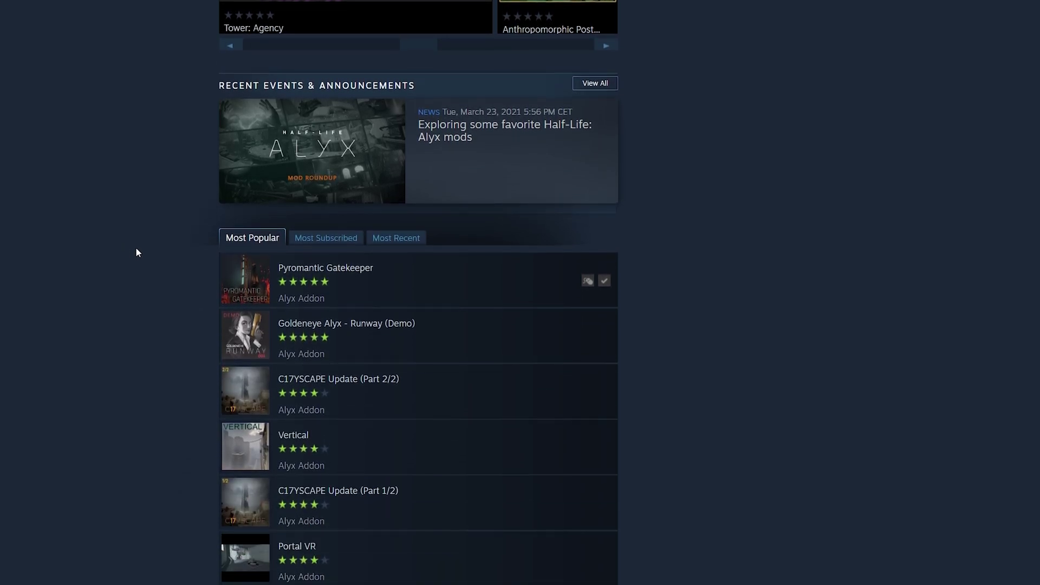
scroll(136, 247, "down", 1)
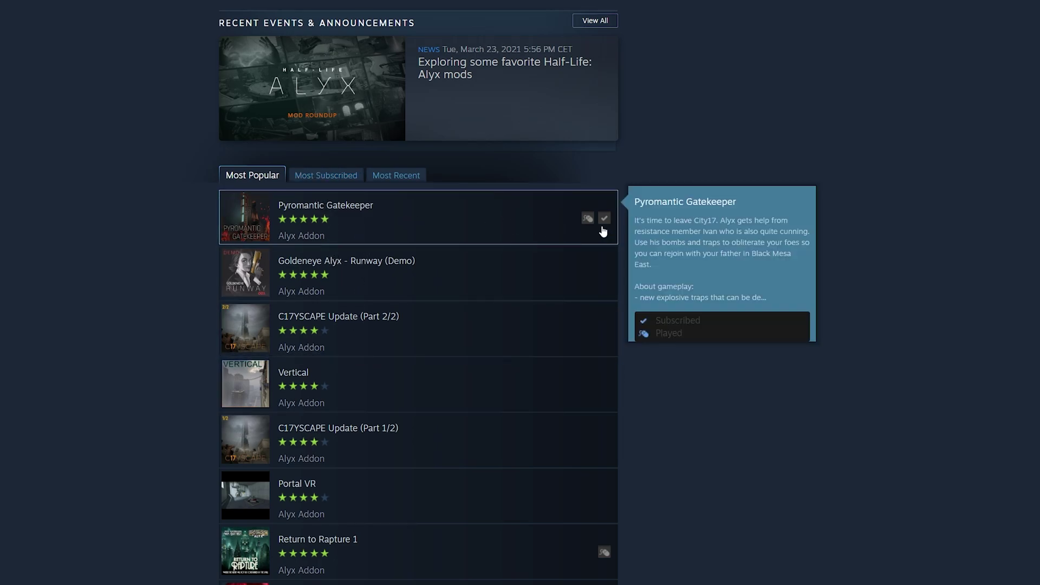
scroll(512, 227, "up", 10)
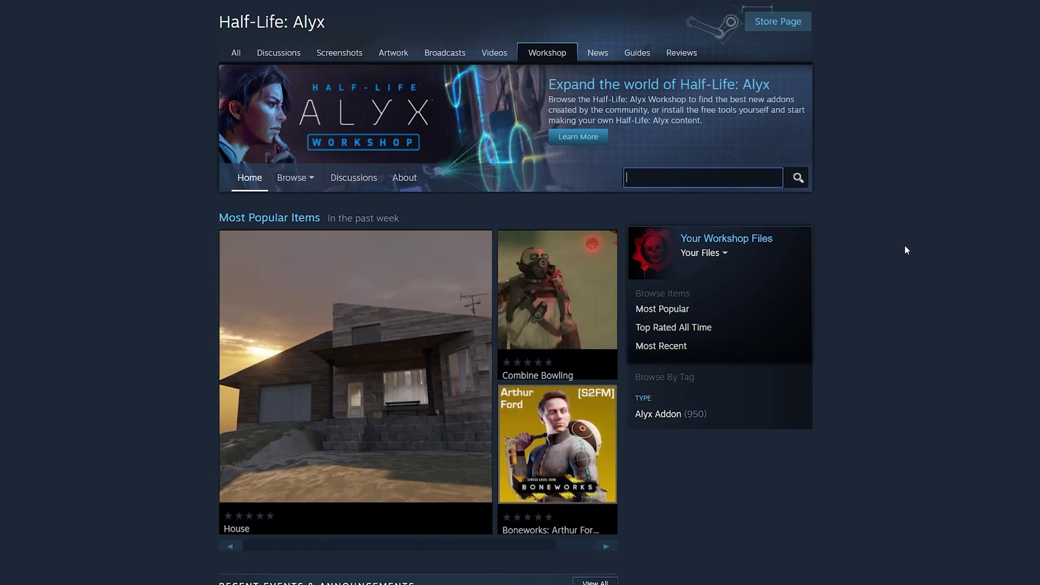
type("campaign")
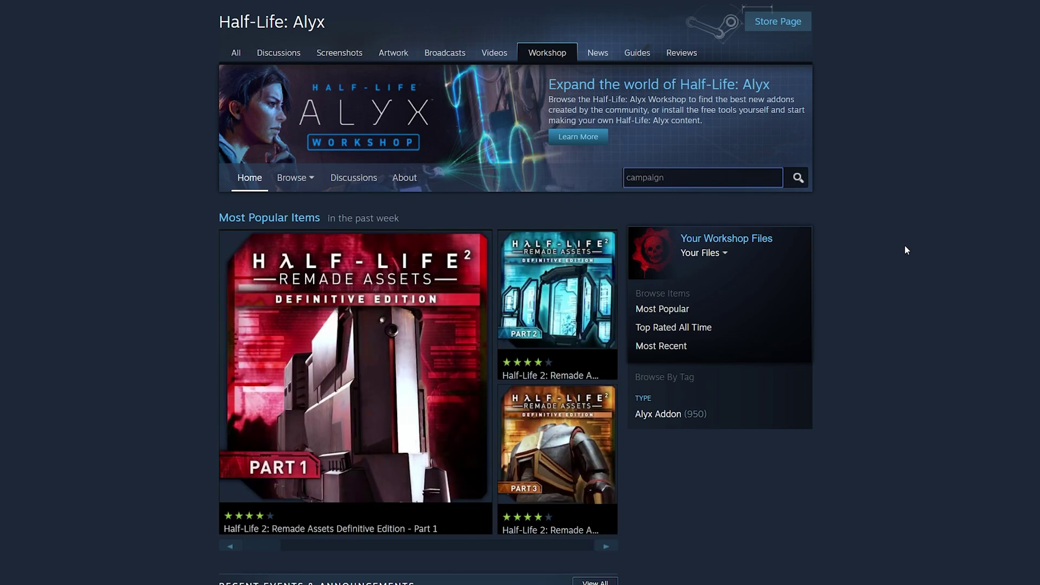
key("Return")
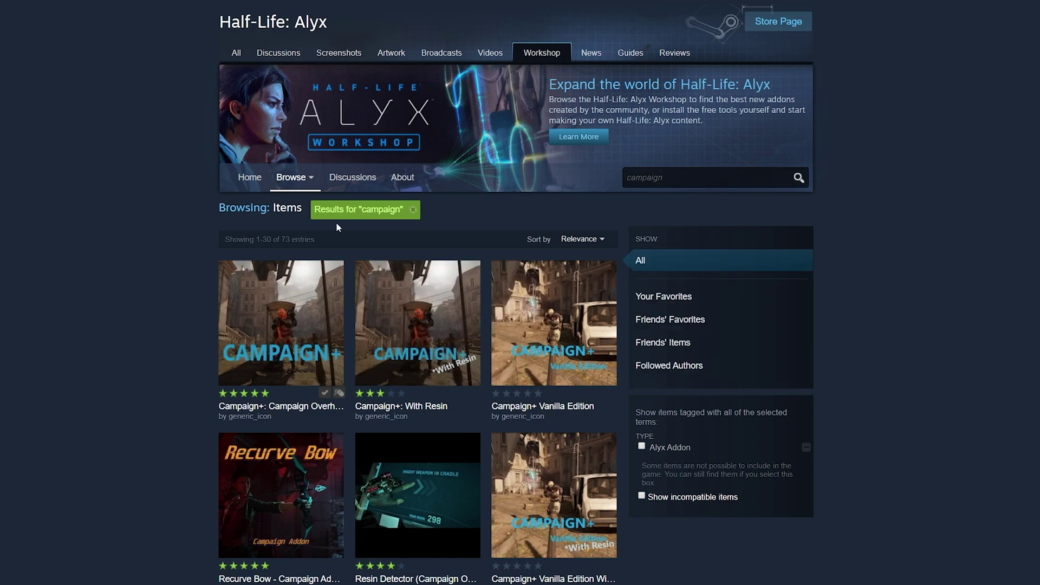
scroll(152, 298, "down", 1)
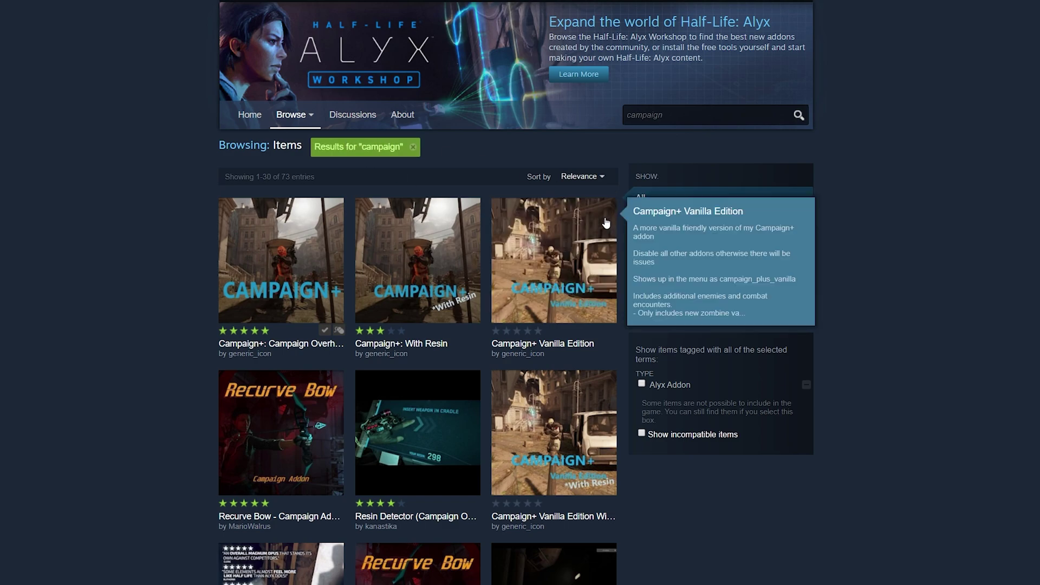
scroll(607, 348, "down", 1)
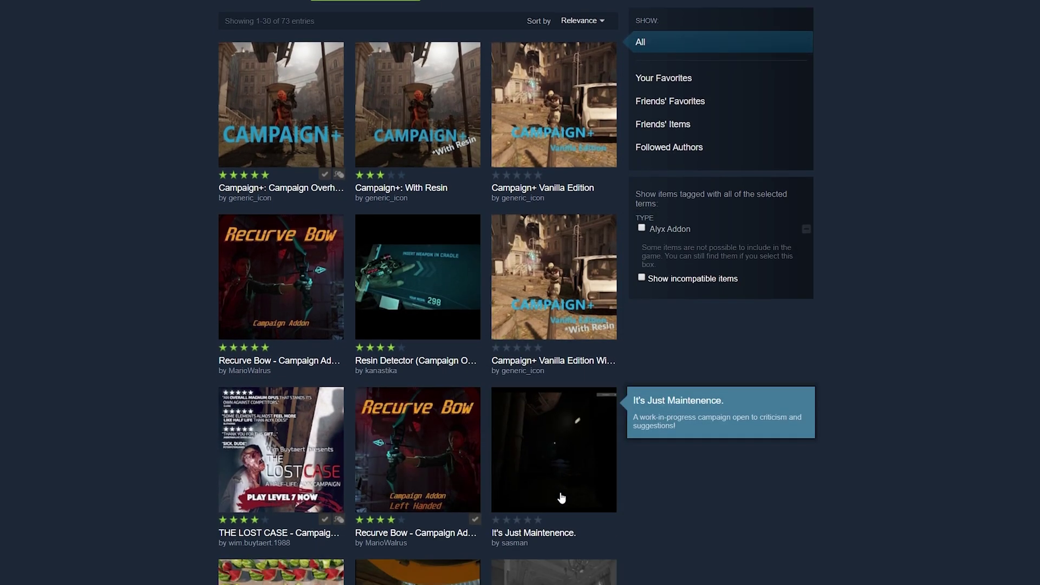
scroll(560, 495, "down", 3)
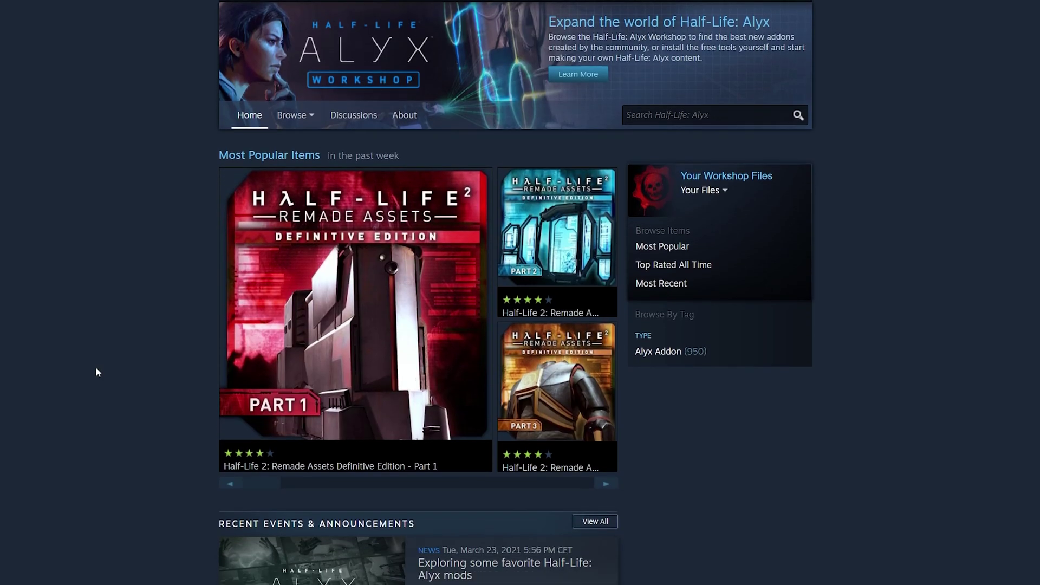
scroll(98, 365, "down", 3)
scroll(98, 365, "down", 2)
scroll(98, 364, "down", 1)
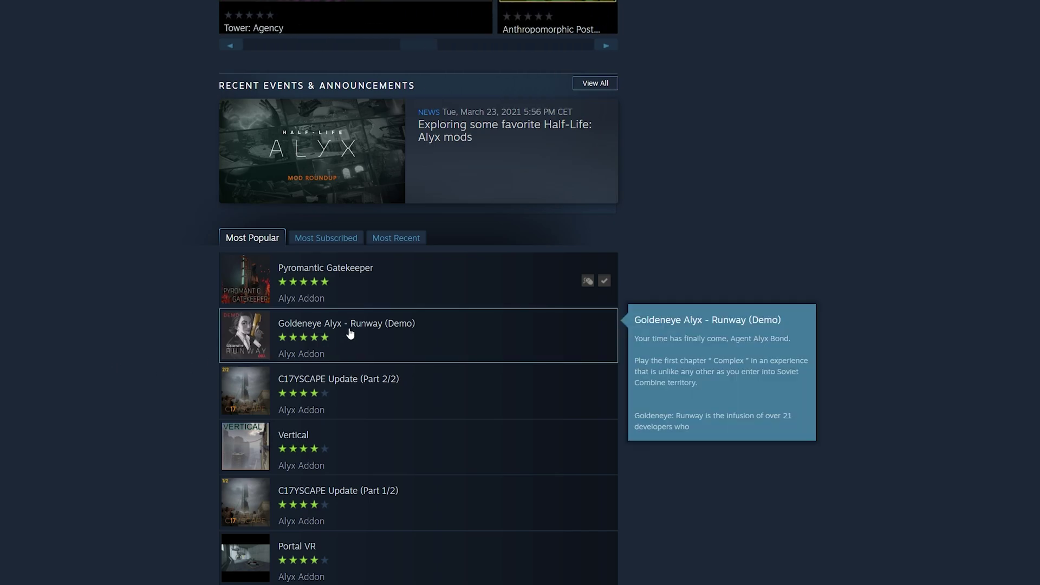
Step: Open the Goldeneye Alyx - Runway (Demo) Workshop page and subscribe to it
left_click(349, 327)
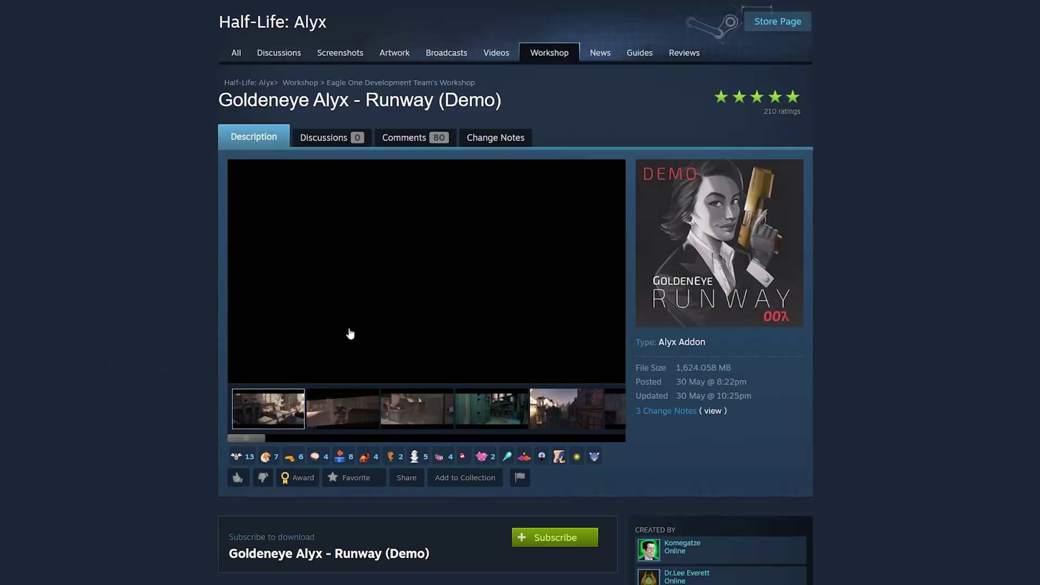
scroll(157, 339, "down", 2)
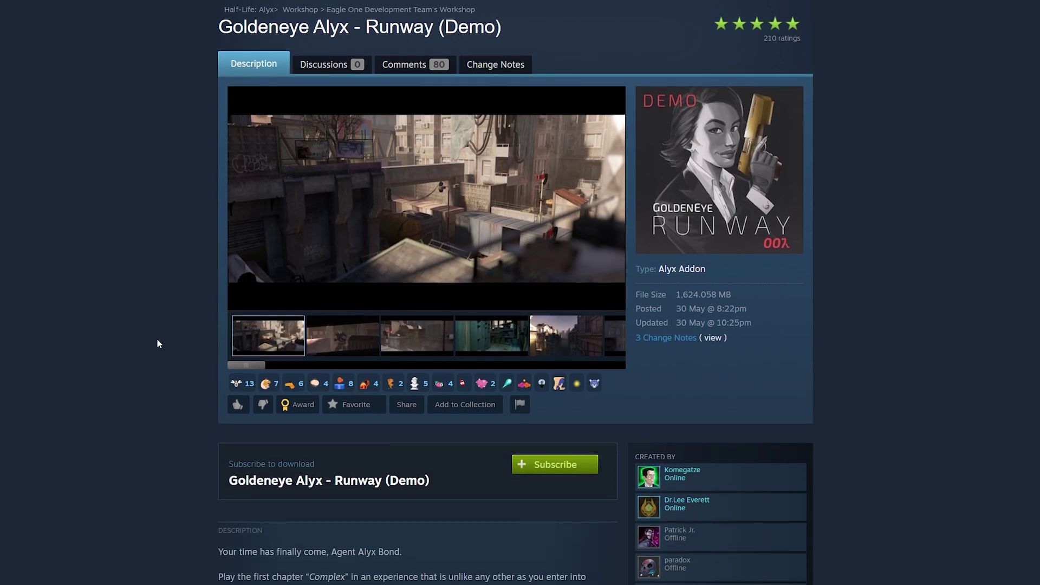
scroll(157, 338, "down", 1)
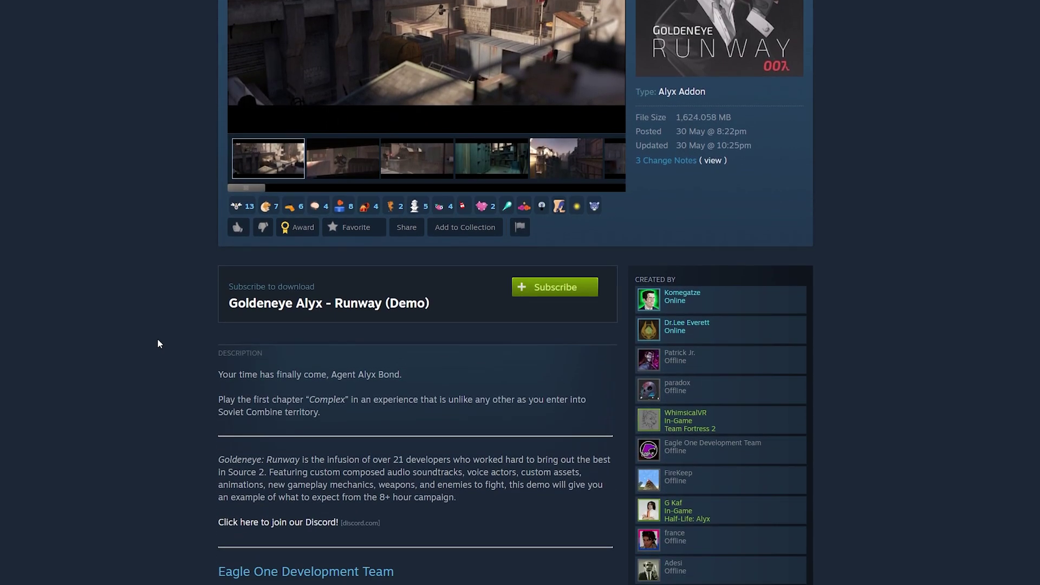
left_click(550, 290)
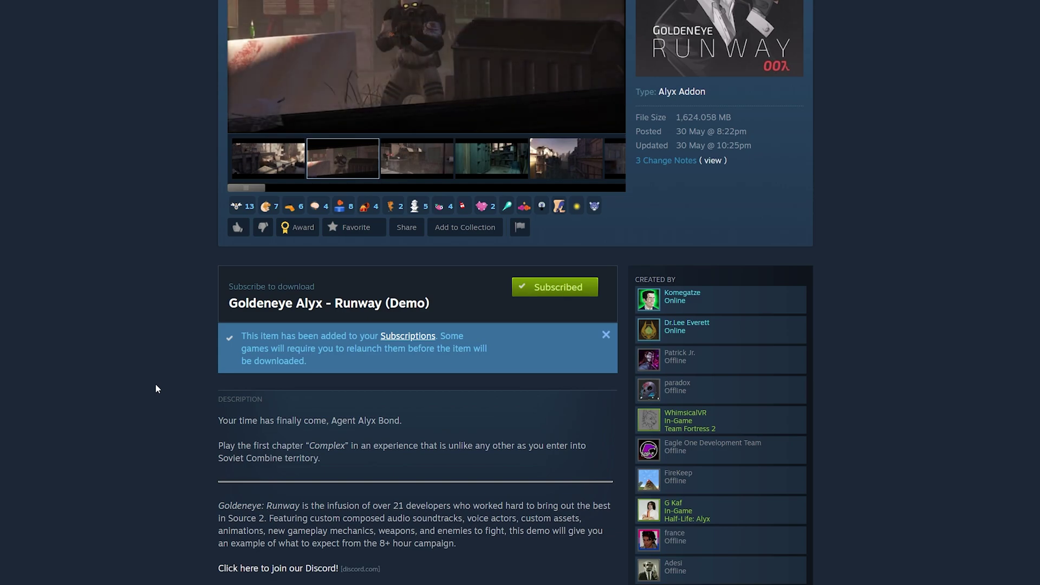
scroll(156, 385, "down", 3)
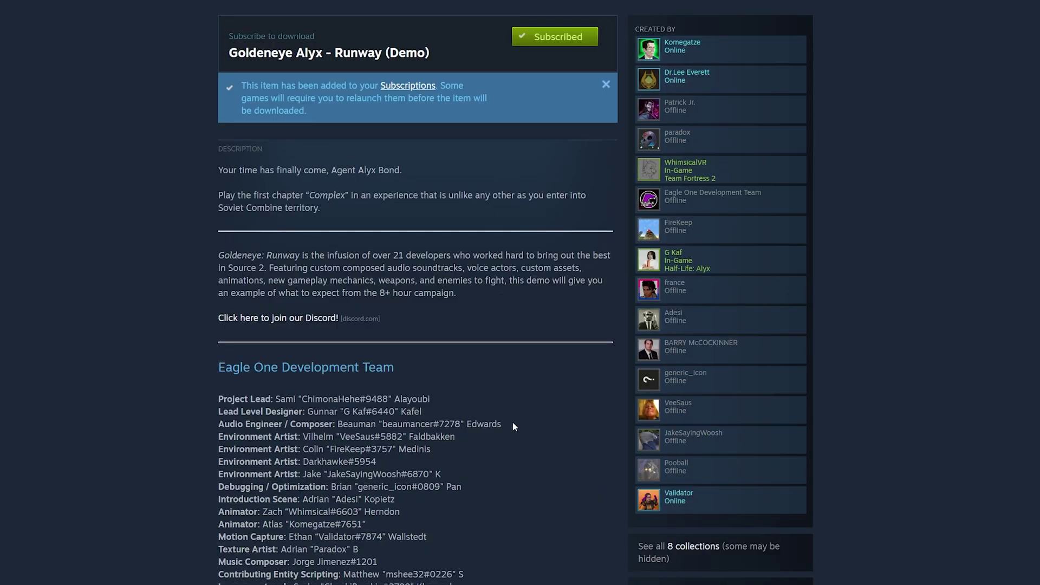
scroll(510, 312, "down", 2)
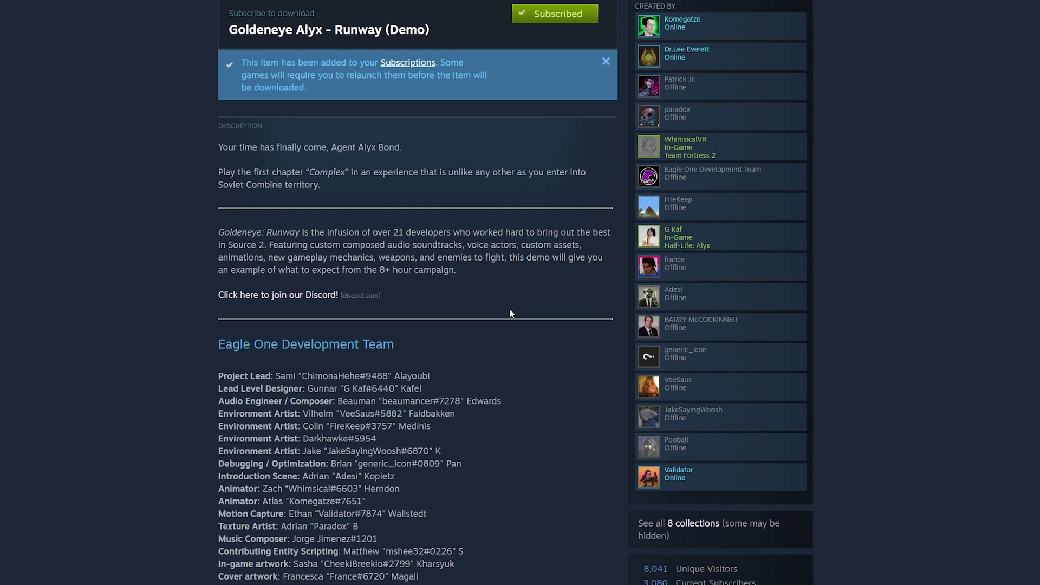
scroll(509, 313, "down", 2)
scroll(509, 313, "down", 1)
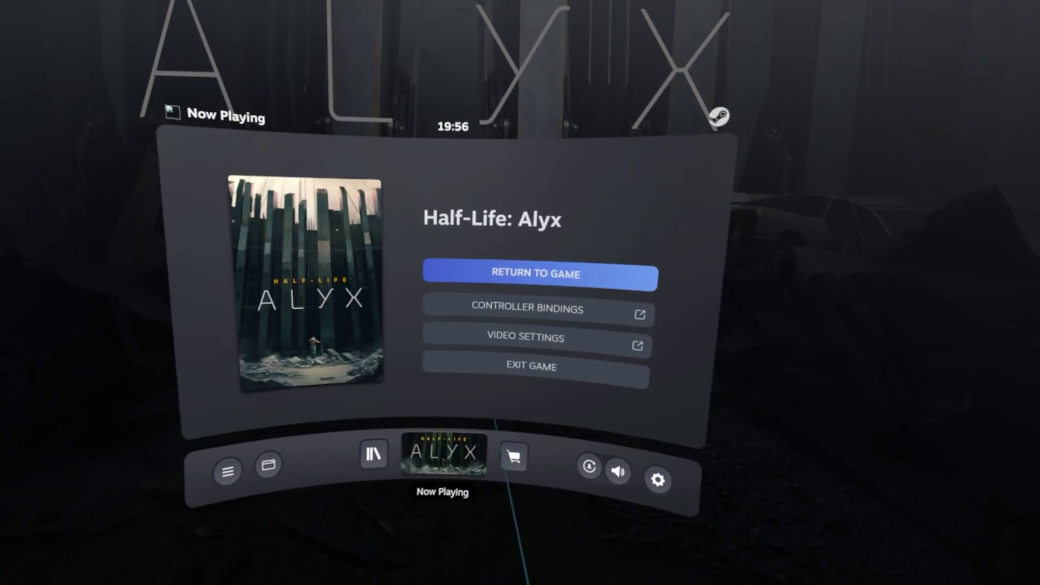
Step: Close the dashboard and addon manager, then look over the saved game and game options
left_click(535, 274)
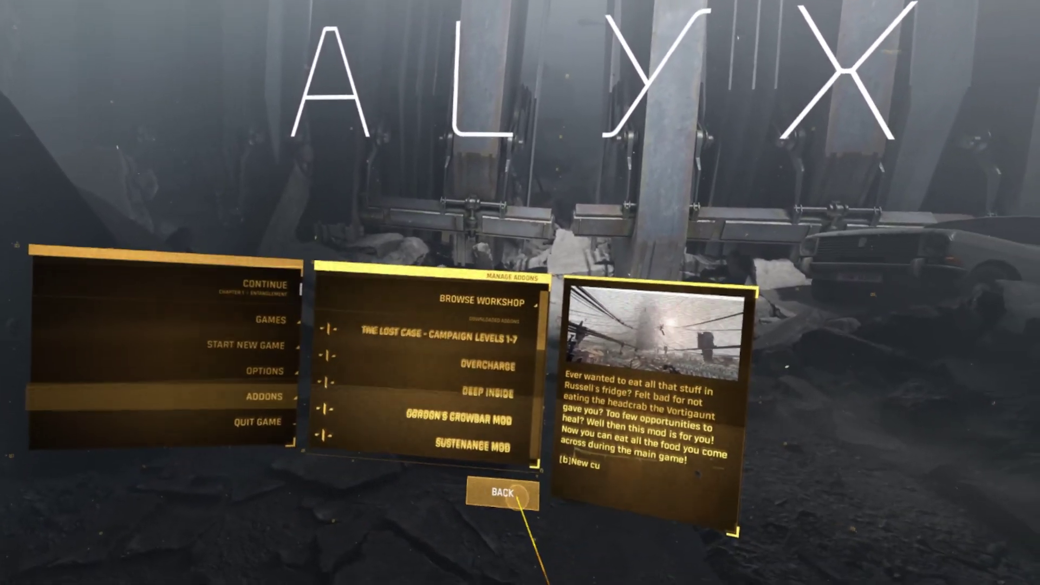
left_click(555, 493)
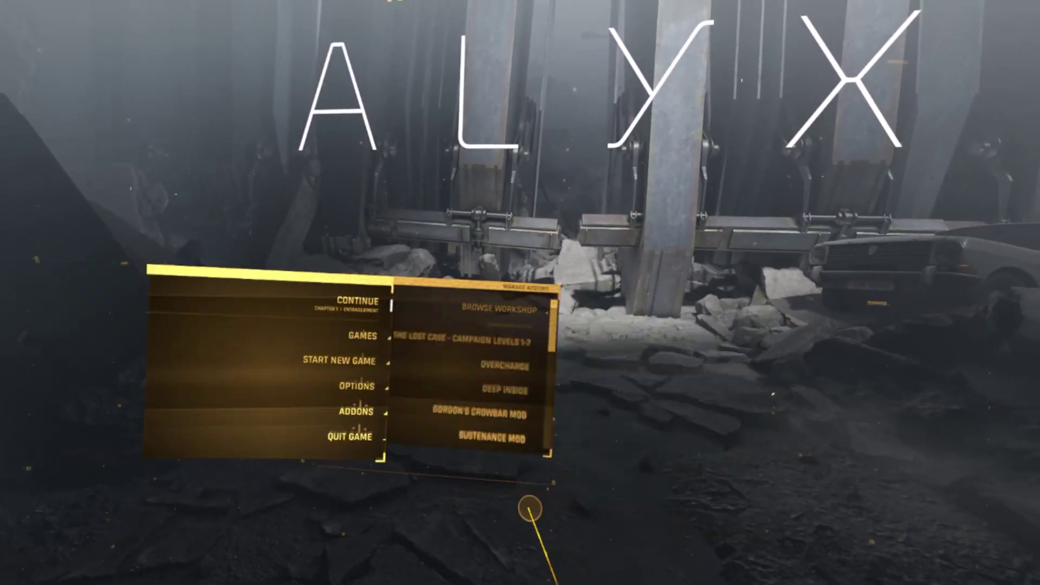
left_click(313, 302)
left_click(455, 383)
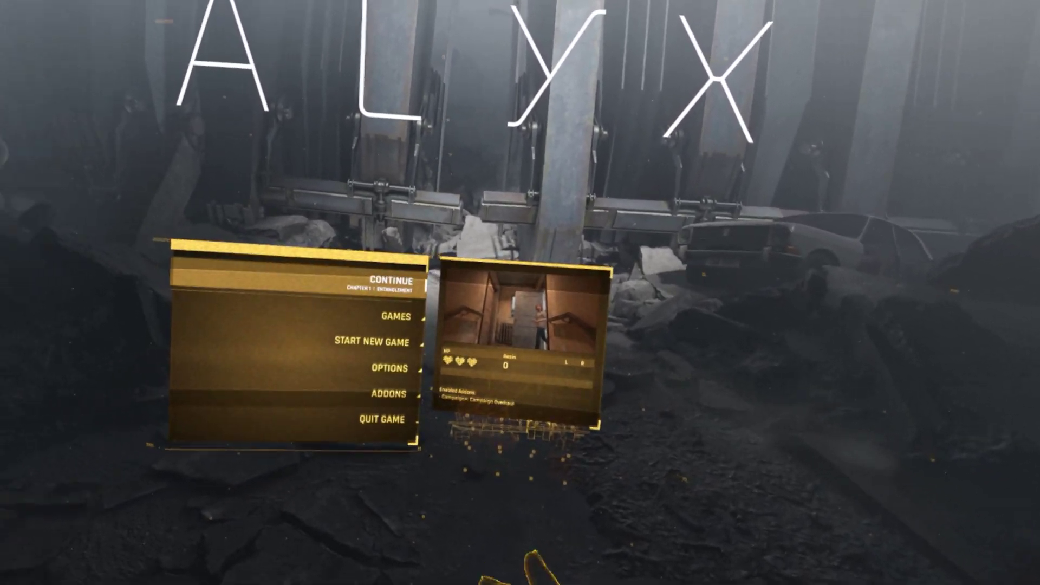
left_click(404, 352)
Step: Enable The Lost Case in the downloaded addons list and start a new game
left_click(438, 268)
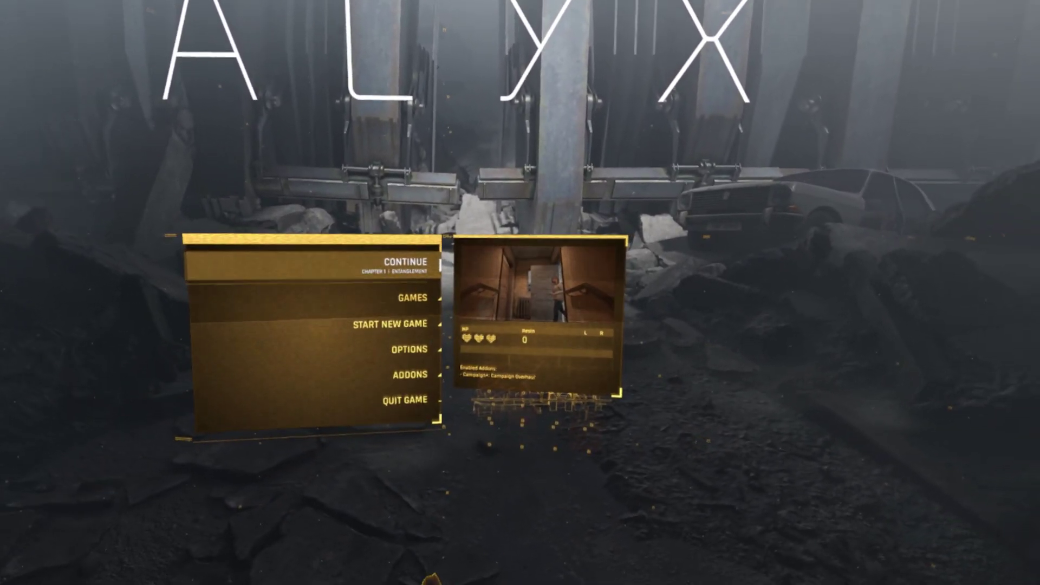
left_click(373, 298)
left_click(407, 374)
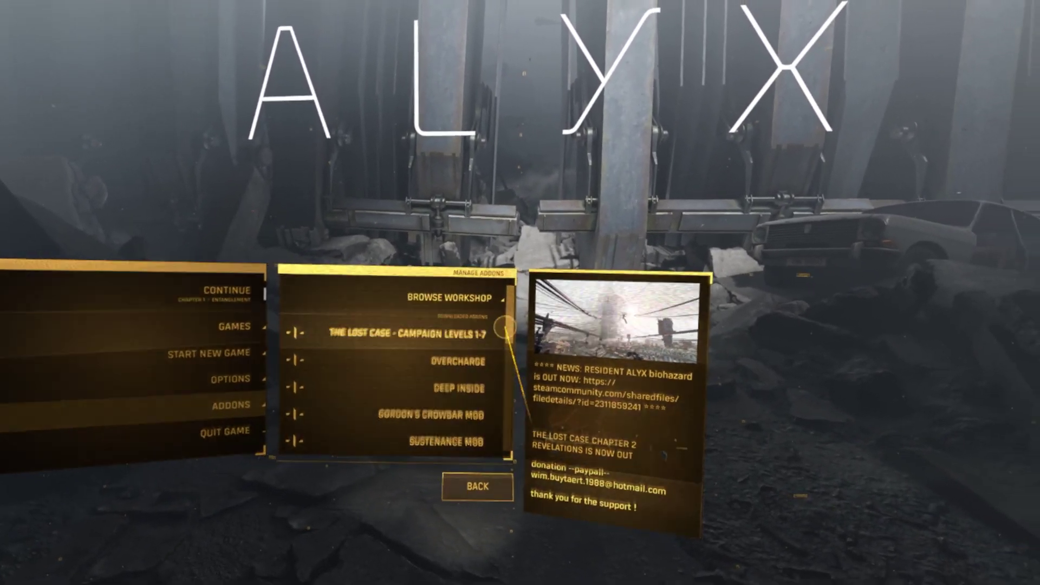
scroll(455, 365, "down", 2)
scroll(501, 323, "down", 2)
scroll(501, 324, "down", 2)
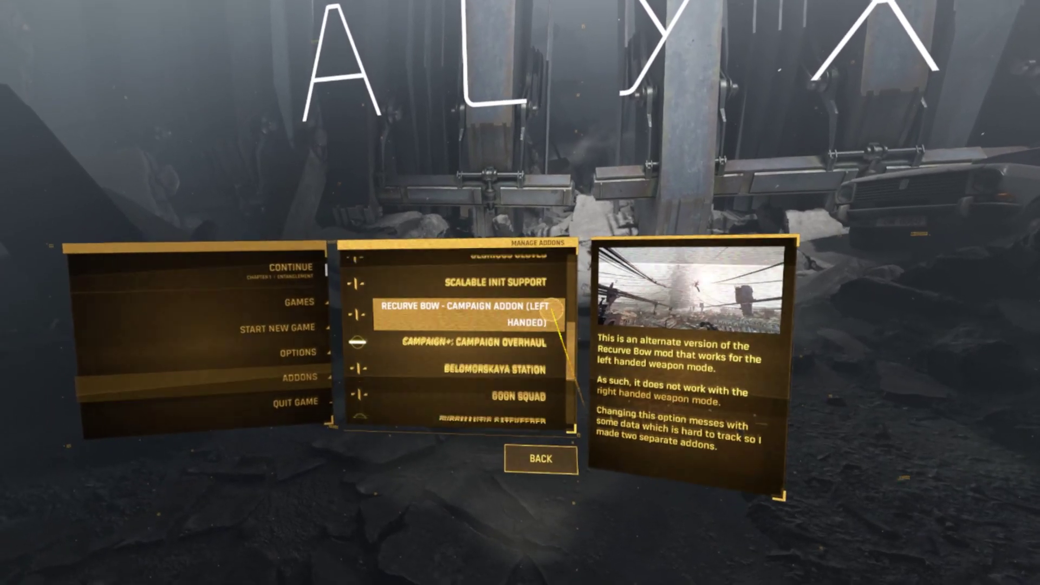
scroll(501, 324, "down", 2)
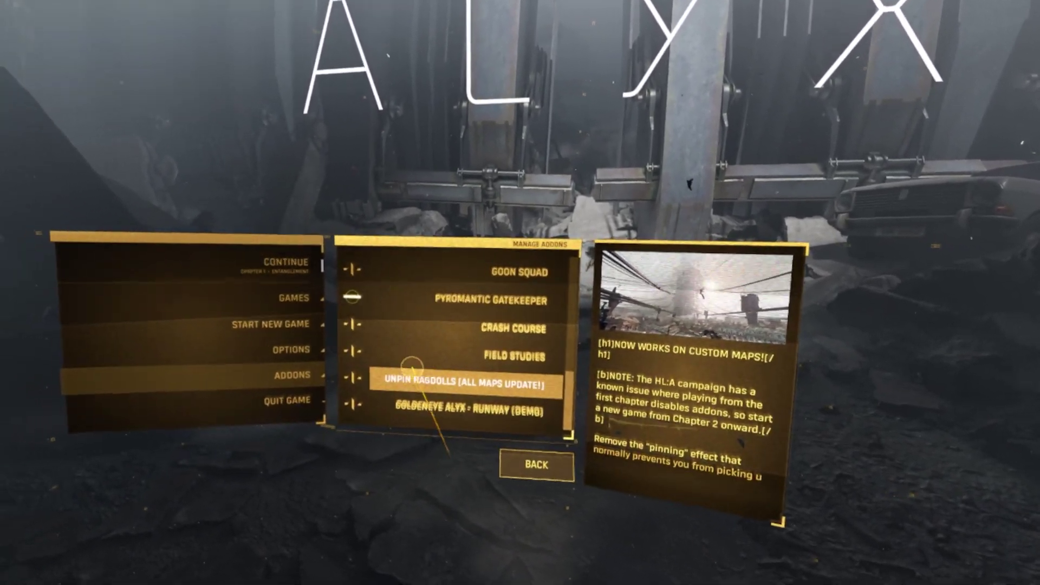
scroll(504, 350, "up", 3)
scroll(469, 343, "up", 1)
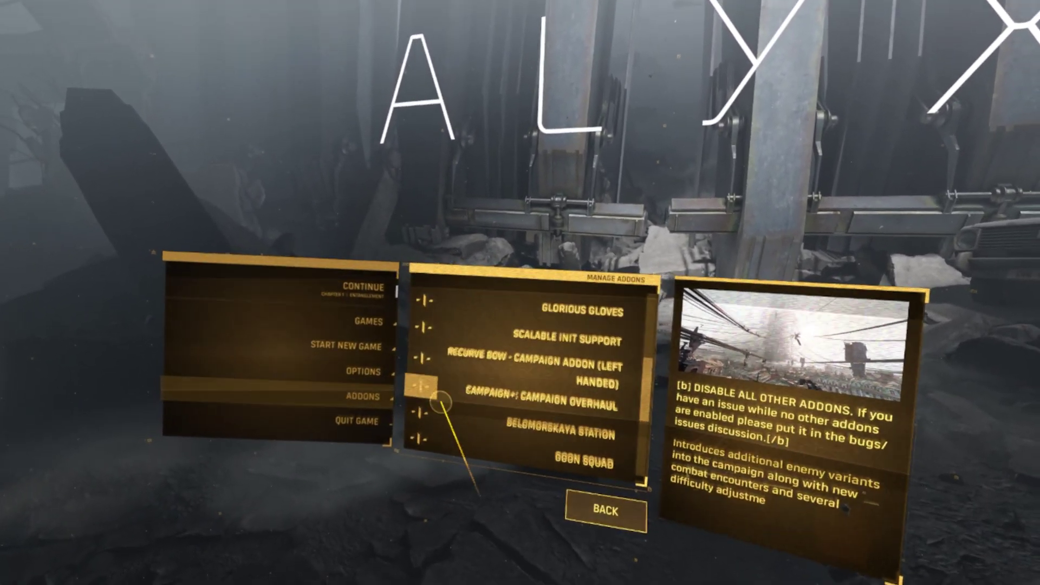
scroll(469, 342, "up", 2)
scroll(463, 337, "up", 2)
scroll(458, 331, "up", 1)
scroll(457, 330, "up", 2)
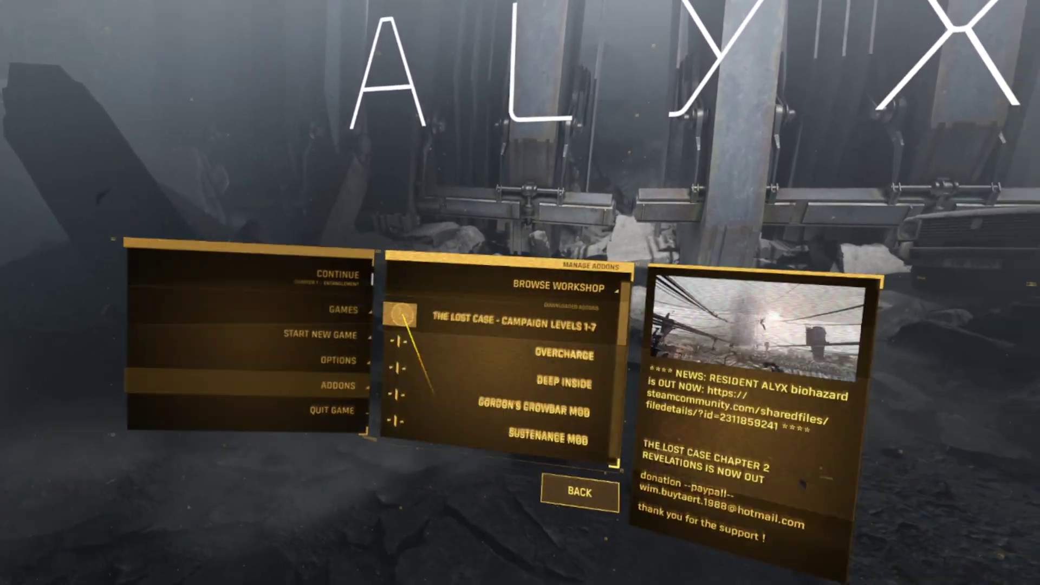
scroll(440, 350, "down", 1)
scroll(417, 366, "down", 2)
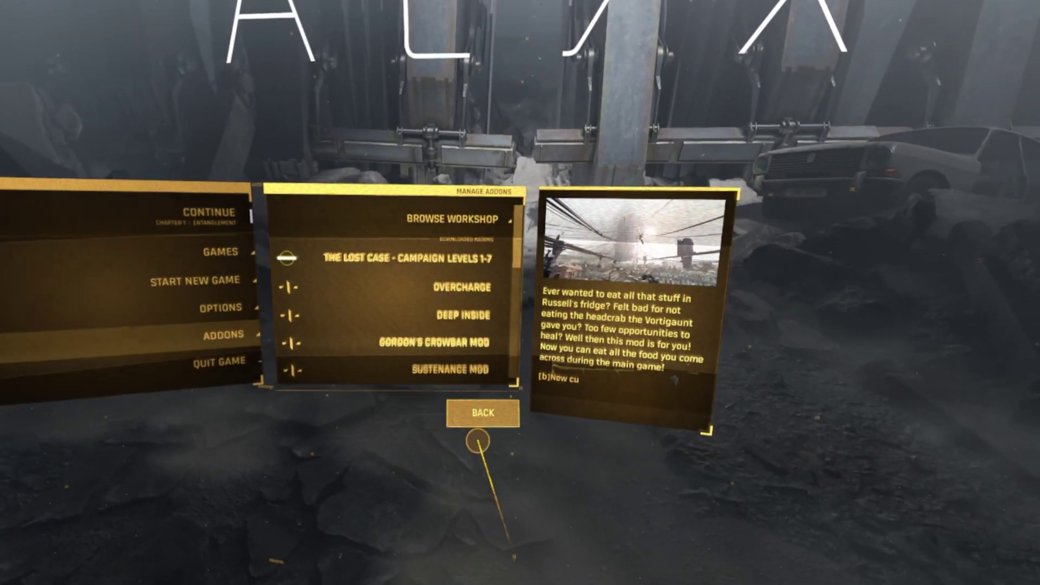
left_click(613, 480)
left_click(476, 313)
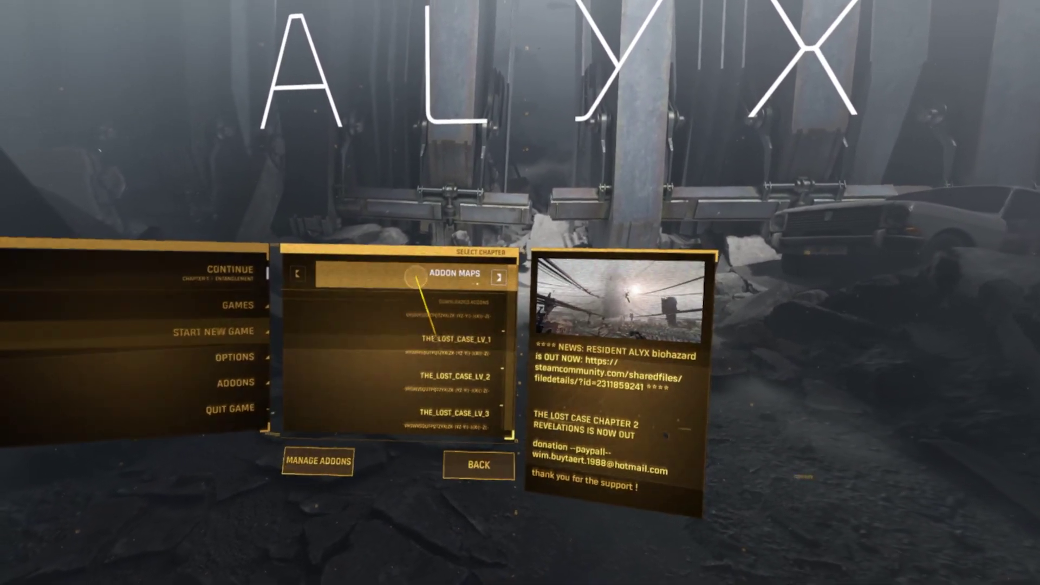
Step: Switch the chapter list to Original Game and back to Addon Maps
left_click(301, 275)
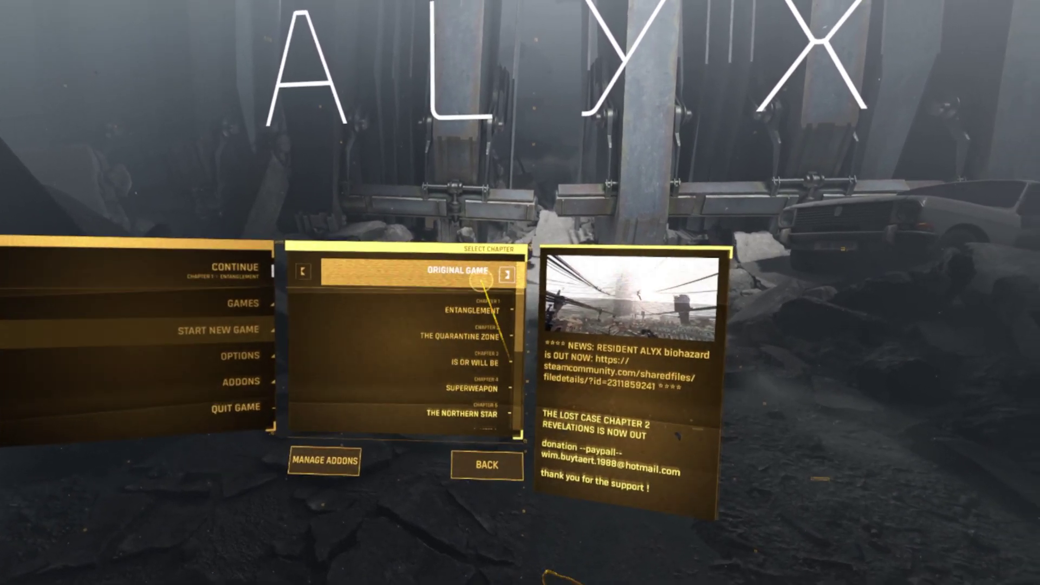
left_click(504, 274)
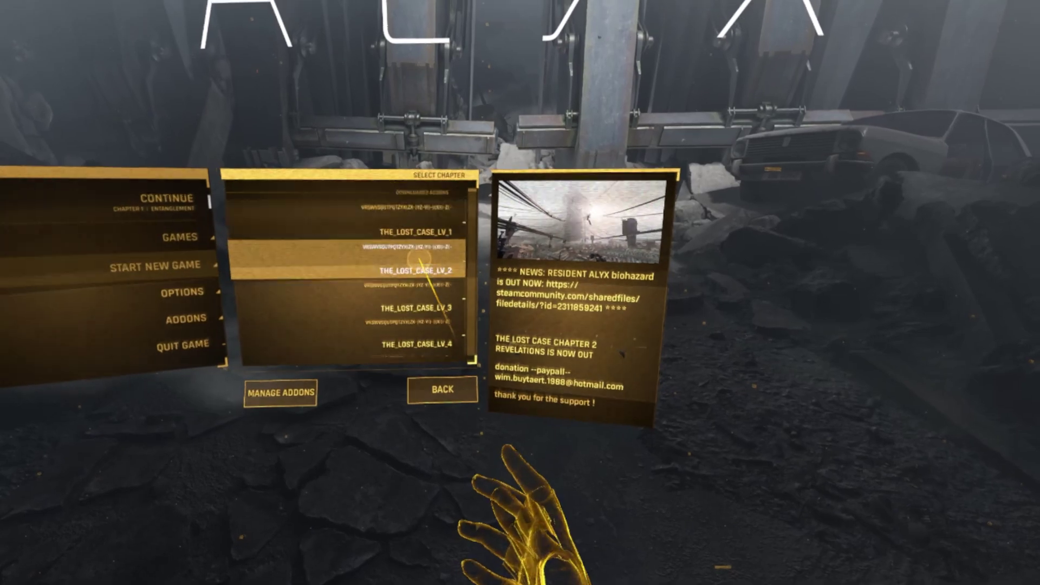
scroll(421, 259, "down", 3)
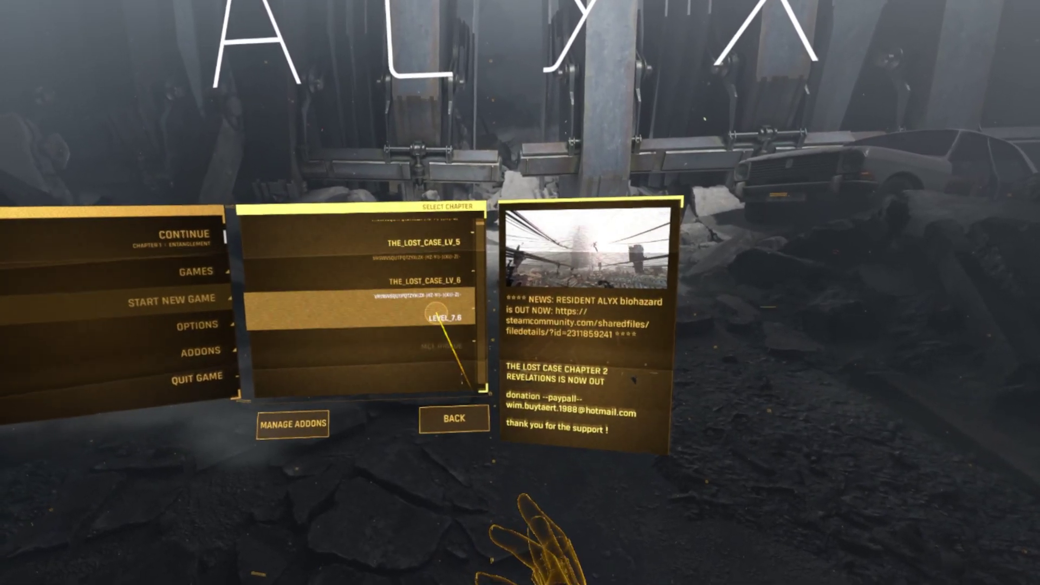